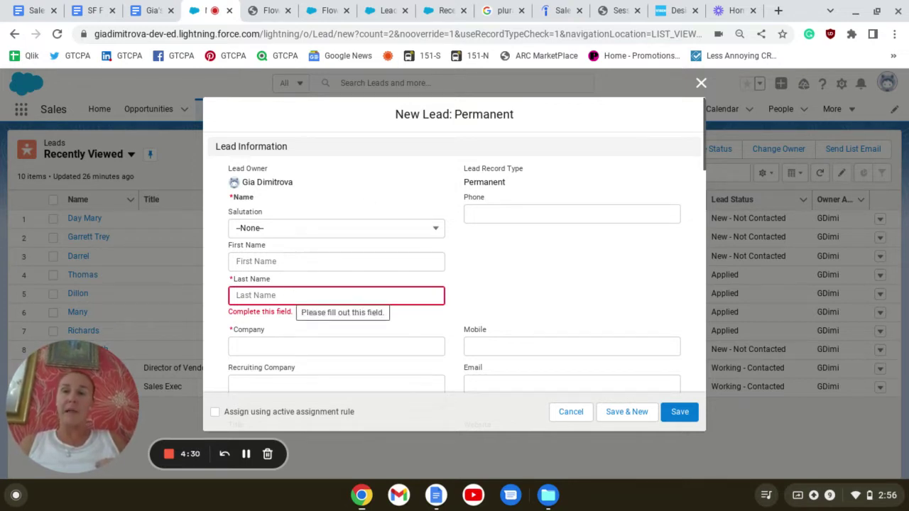
Step: Leave the blank New Lead form and switch to the Setup All Flows list
click(277, 346)
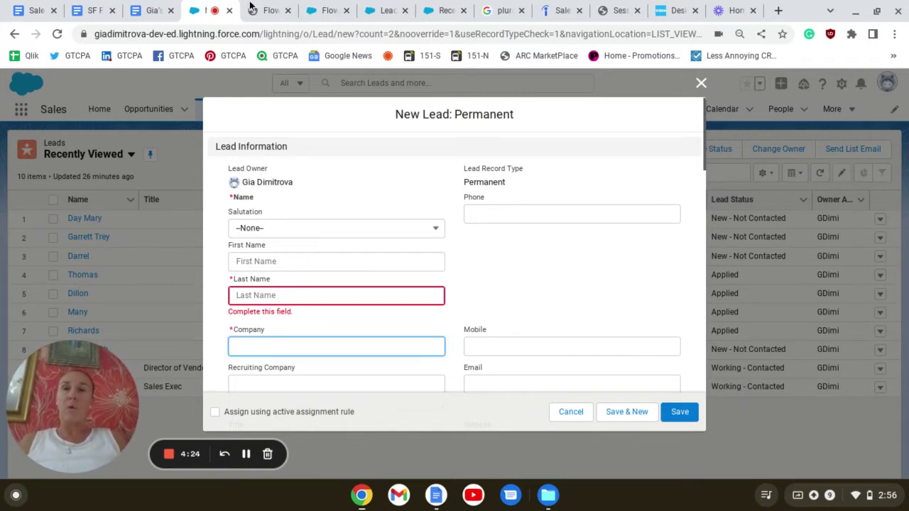
click(270, 11)
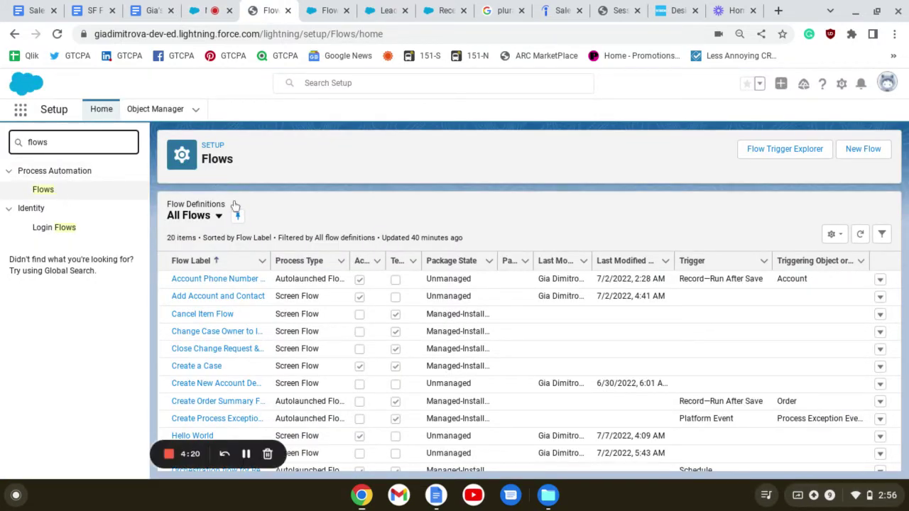
Step: Open Lead Capture Flow V2 and bring up its Capture Lead Screen for editing
click(859, 150)
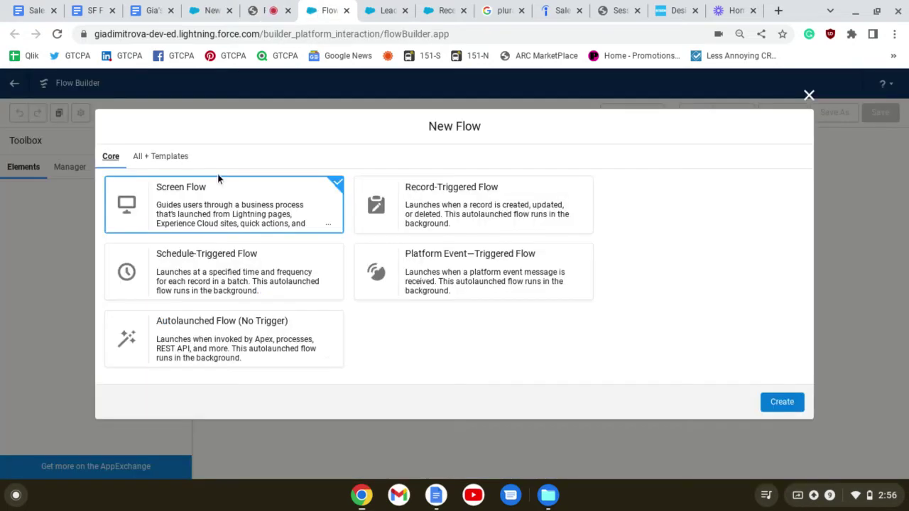
click(381, 13)
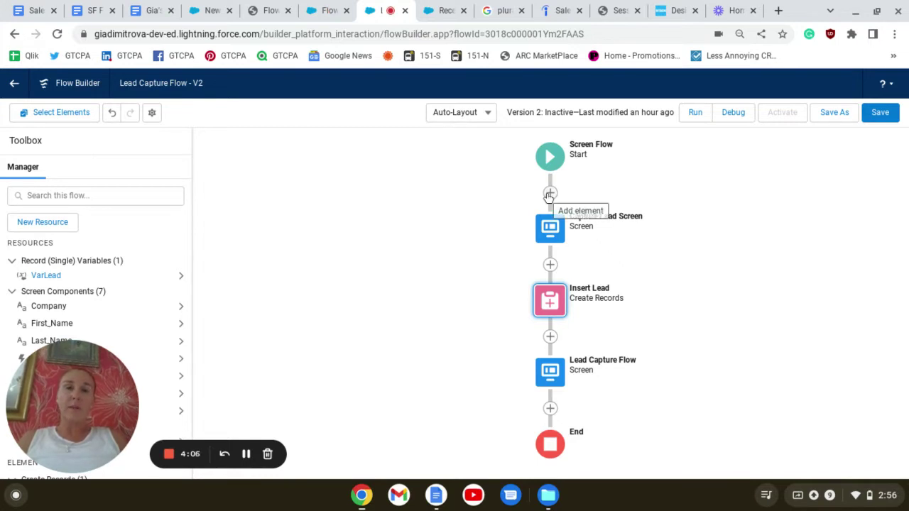
click(549, 233)
click(549, 339)
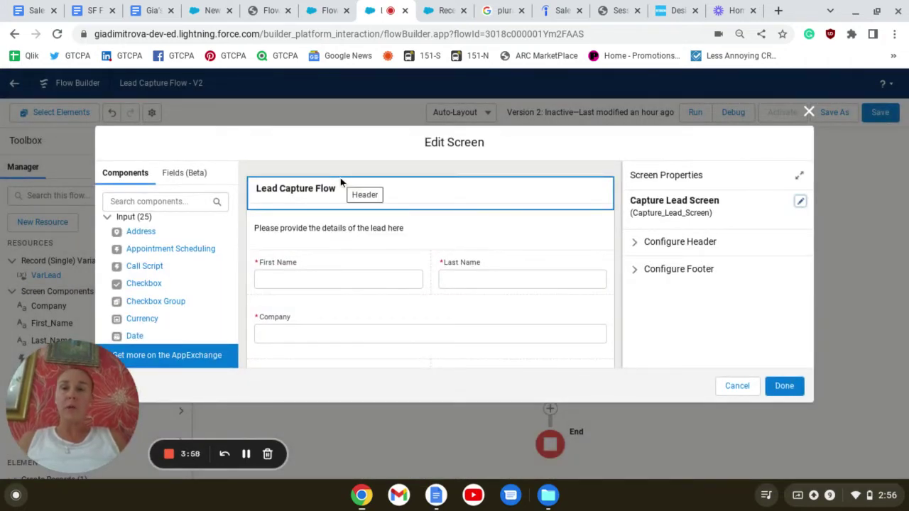
click(371, 231)
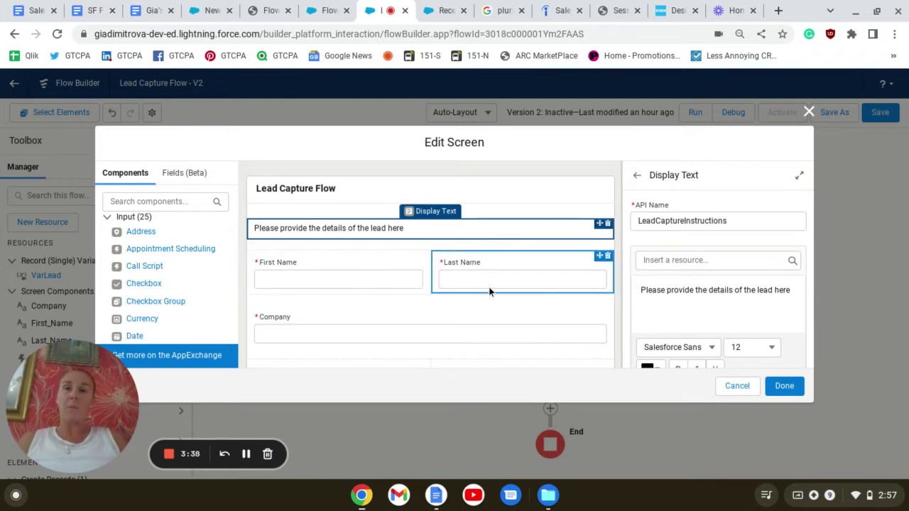
click(316, 267)
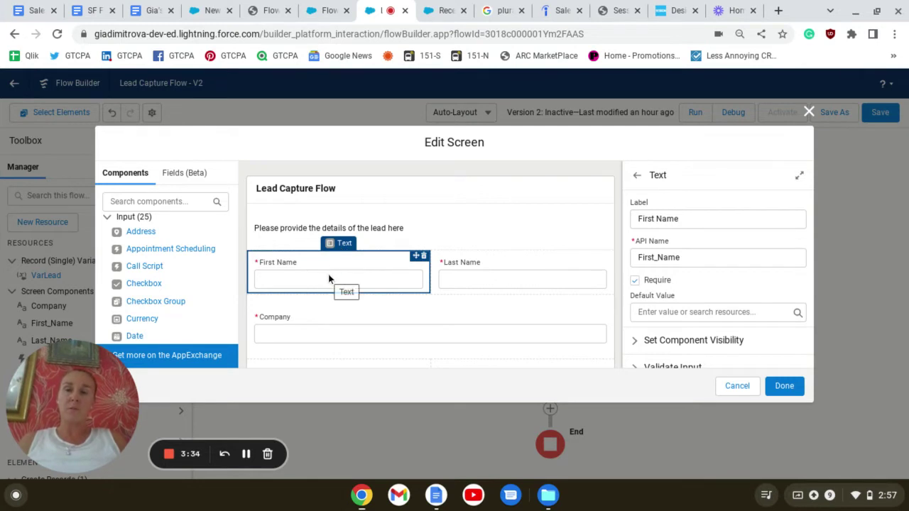
click(494, 271)
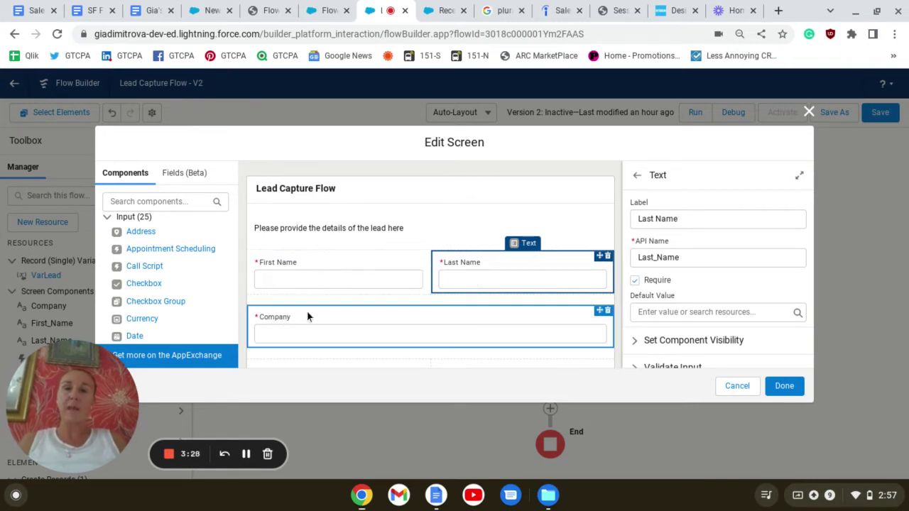
click(314, 330)
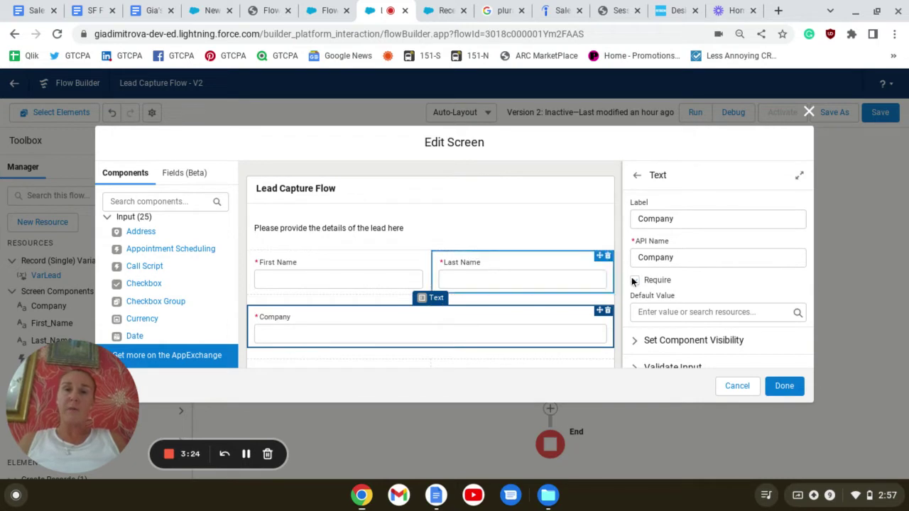
scroll(610, 305, down, 1)
scroll(610, 305, down, 1)
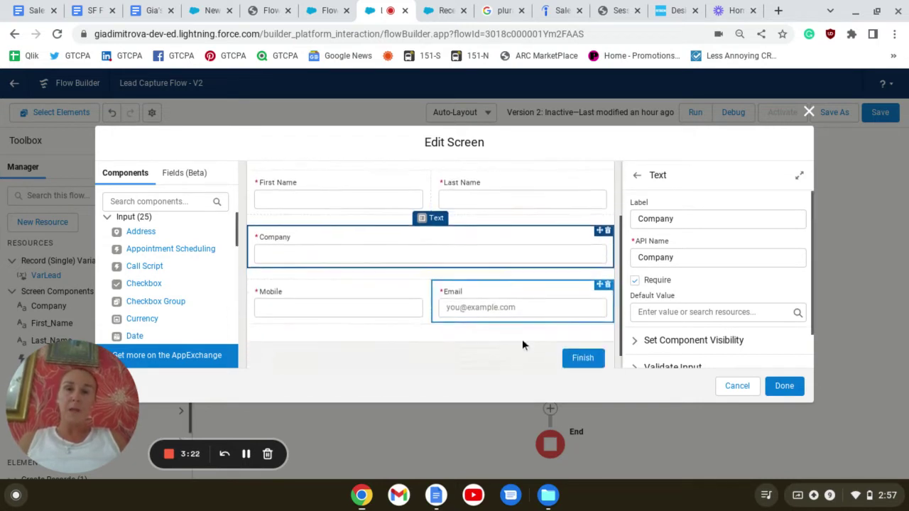
click(264, 297)
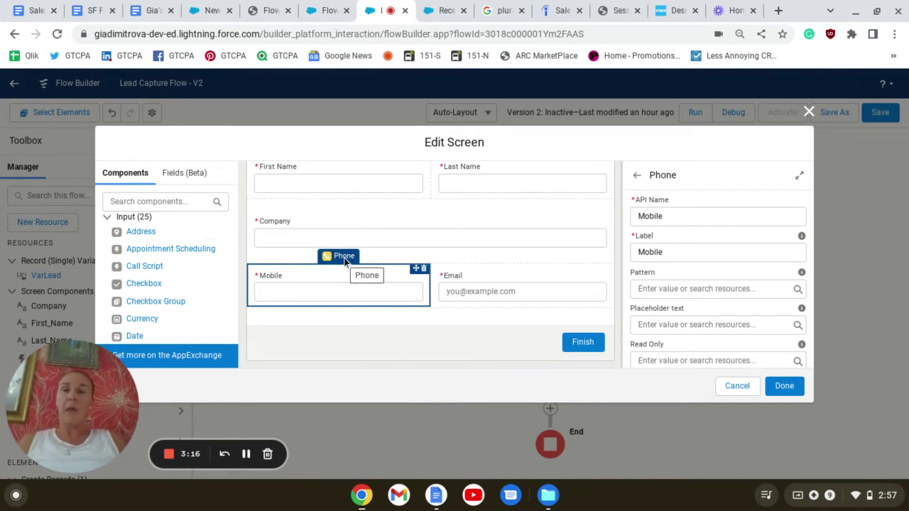
click(525, 291)
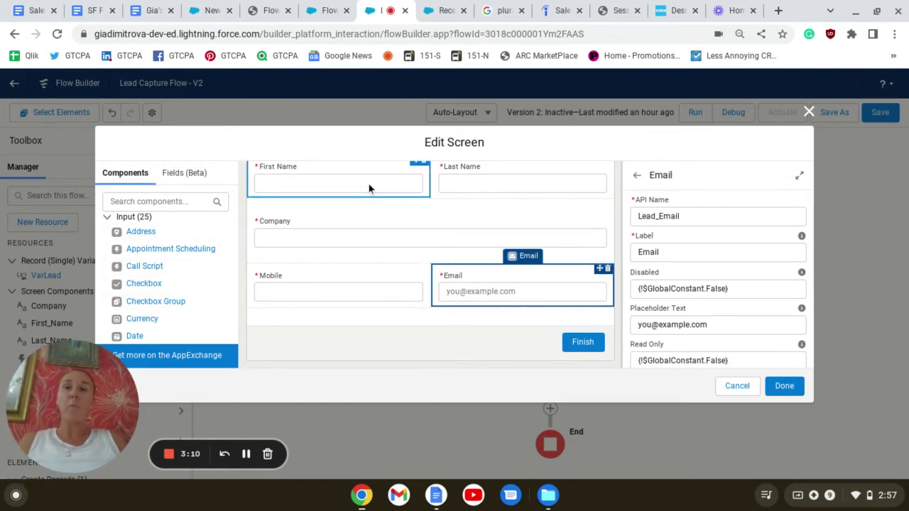
click(784, 387)
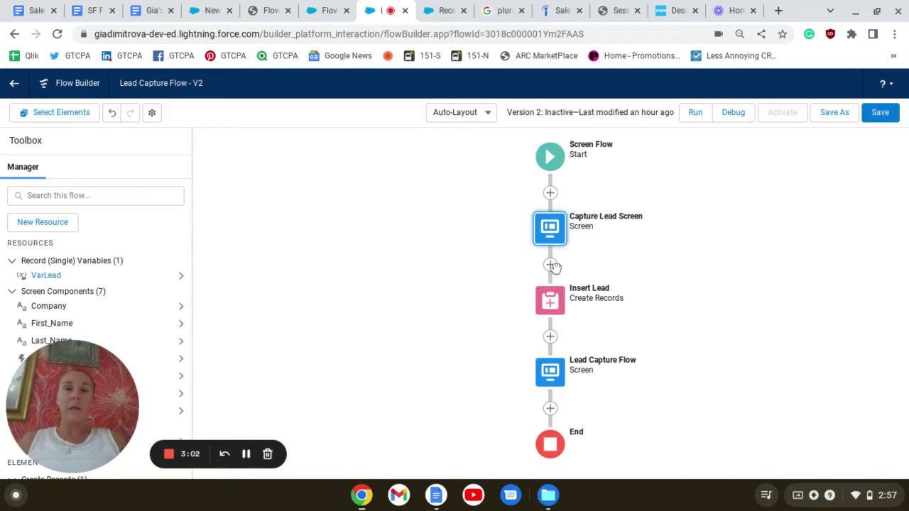
click(547, 305)
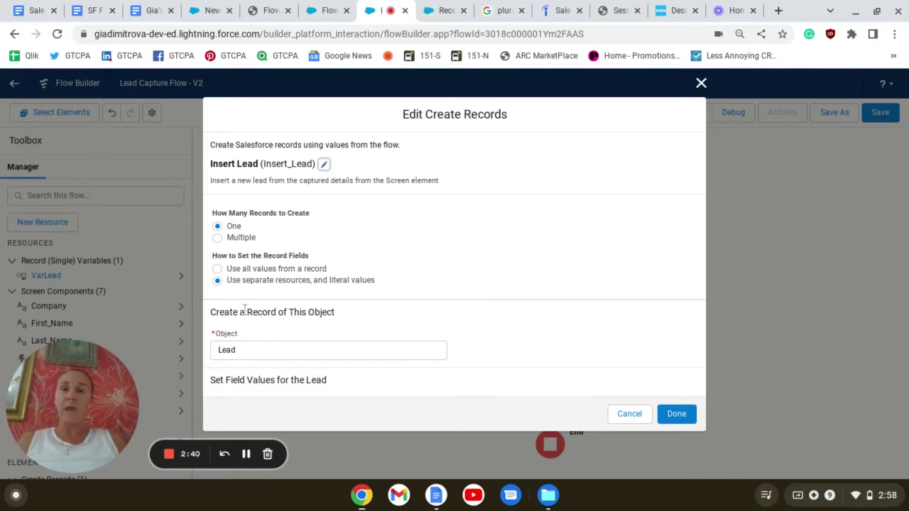
scroll(690, 351, down, 5)
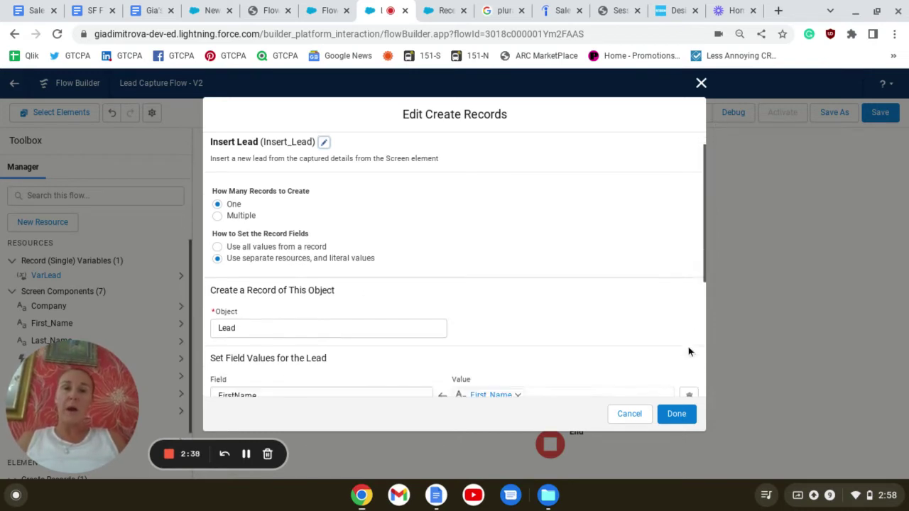
scroll(320, 213, down, 1)
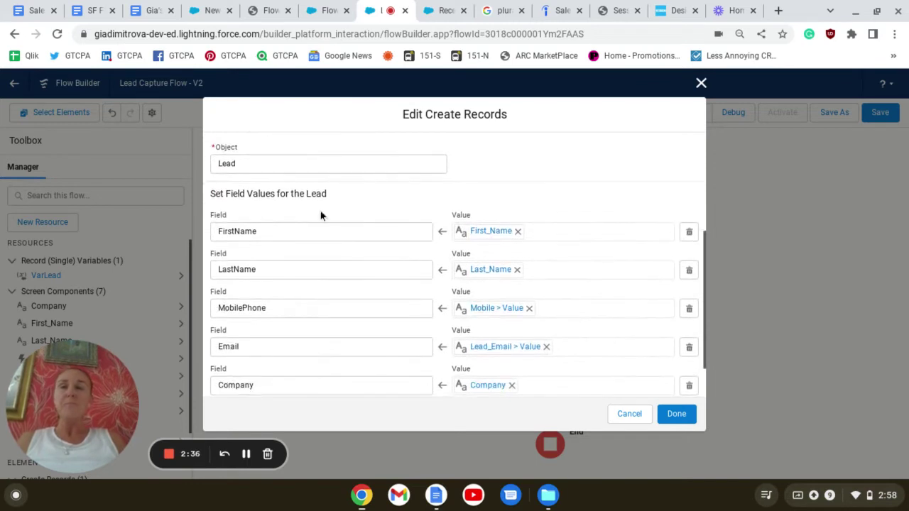
scroll(290, 202, down, 2)
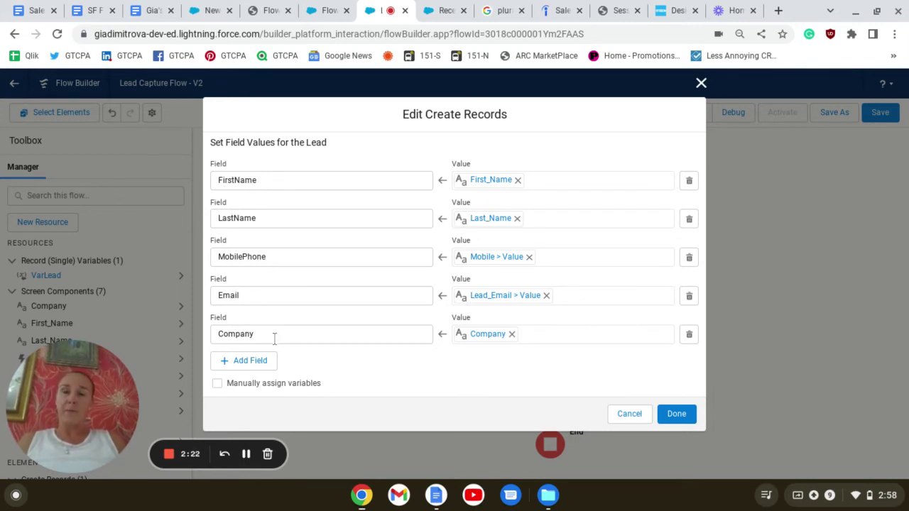
scroll(465, 213, up, 3)
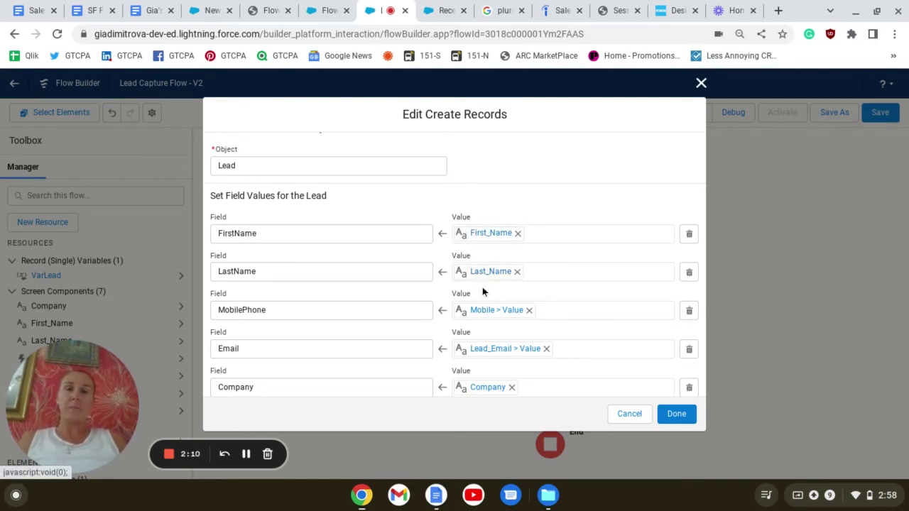
scroll(485, 310, down, 1)
scroll(484, 310, down, 1)
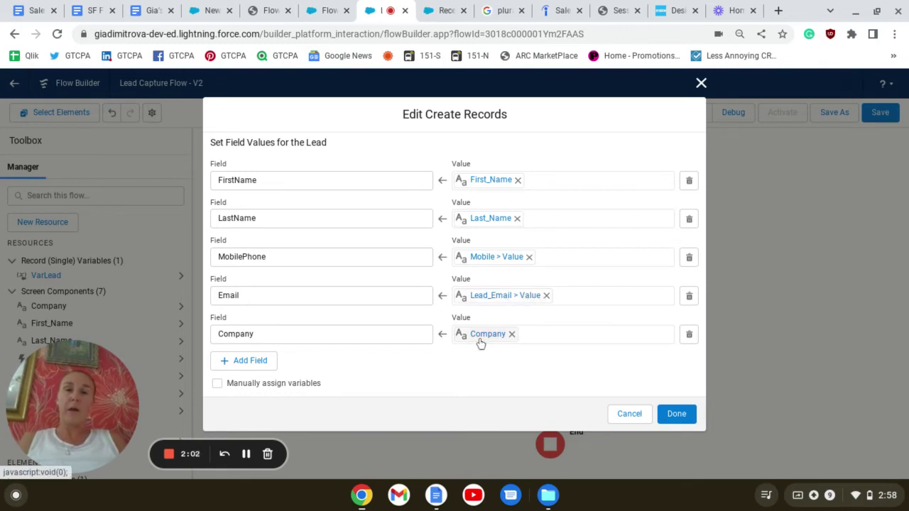
click(676, 414)
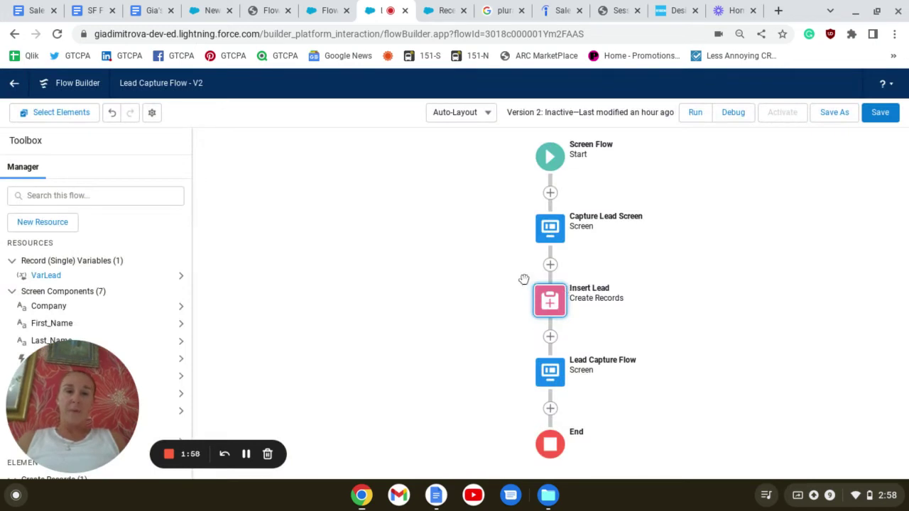
Step: Review the success screen's lead-created message, then save Lead Capture Flow V2
click(550, 378)
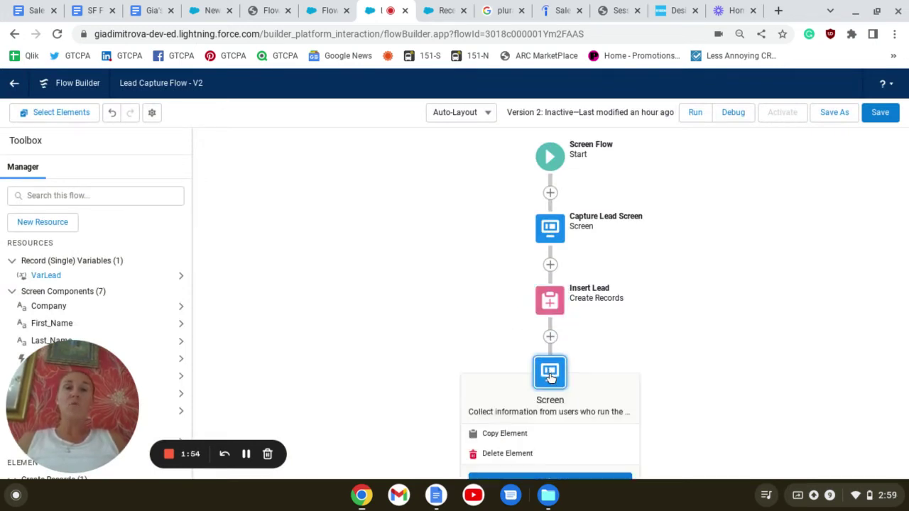
click(561, 480)
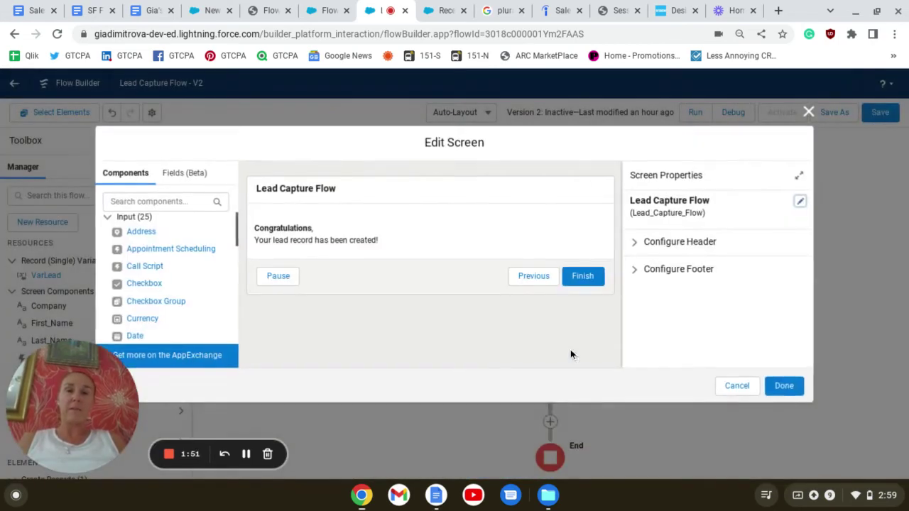
click(374, 235)
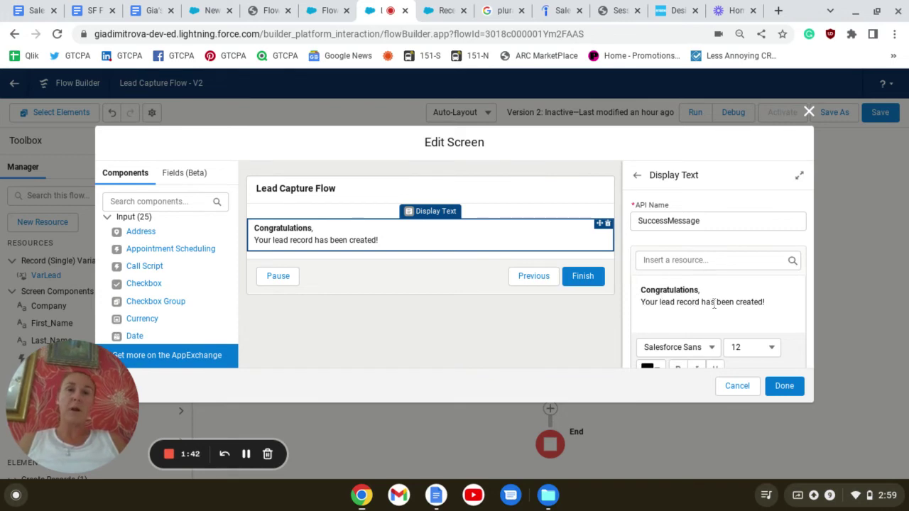
click(784, 386)
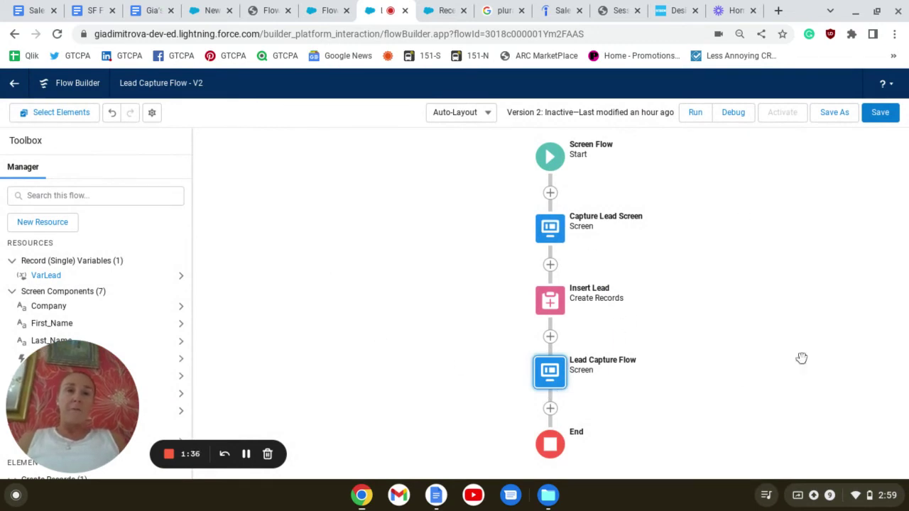
click(892, 112)
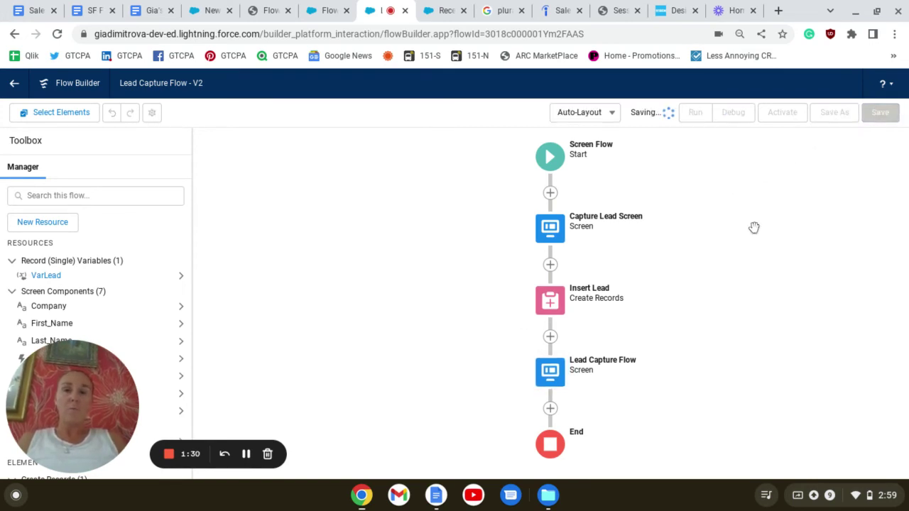
Step: Debug-run the saved flow, submitting the Johnson LLC lead details to create the record
click(246, 454)
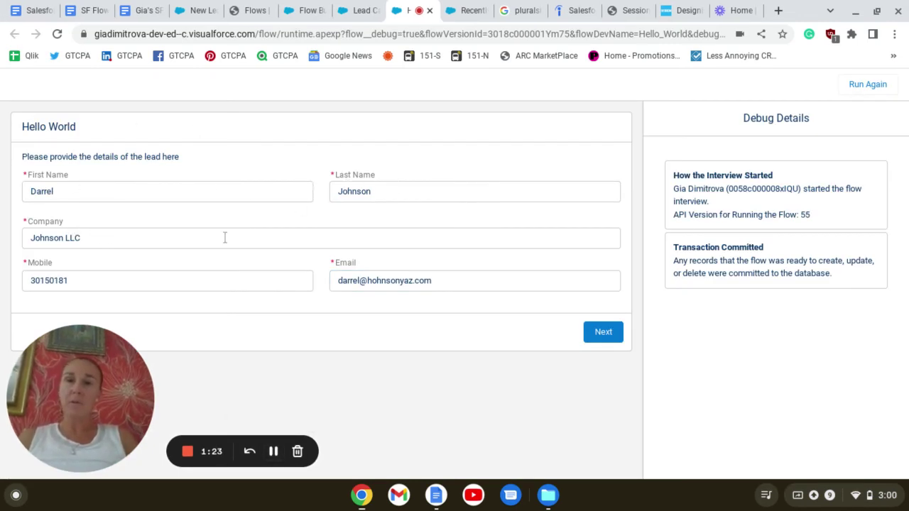
click(609, 339)
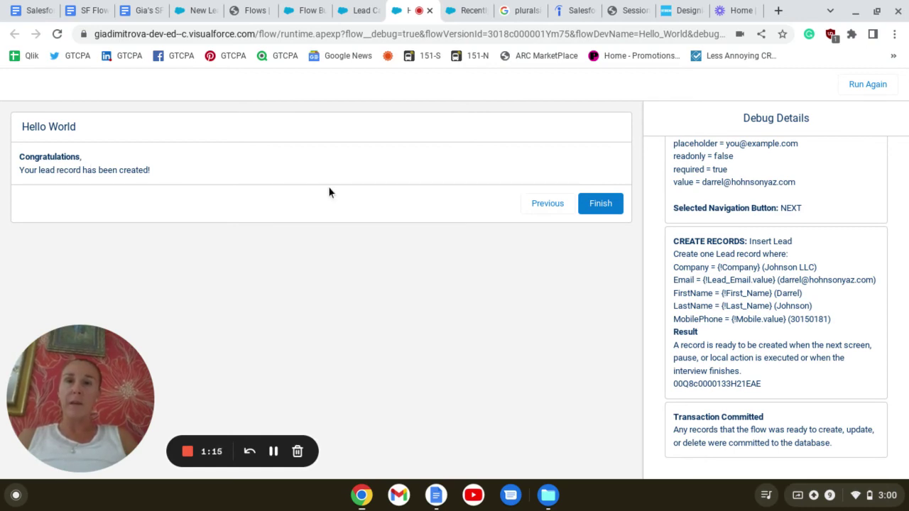
click(466, 10)
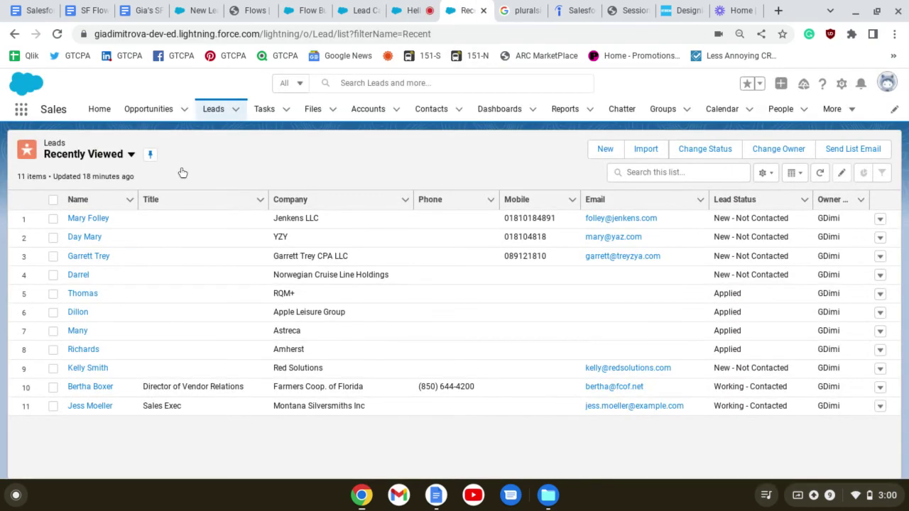
Step: Refresh the Recently Viewed Leads list to show the new Johnson LLC lead
click(213, 109)
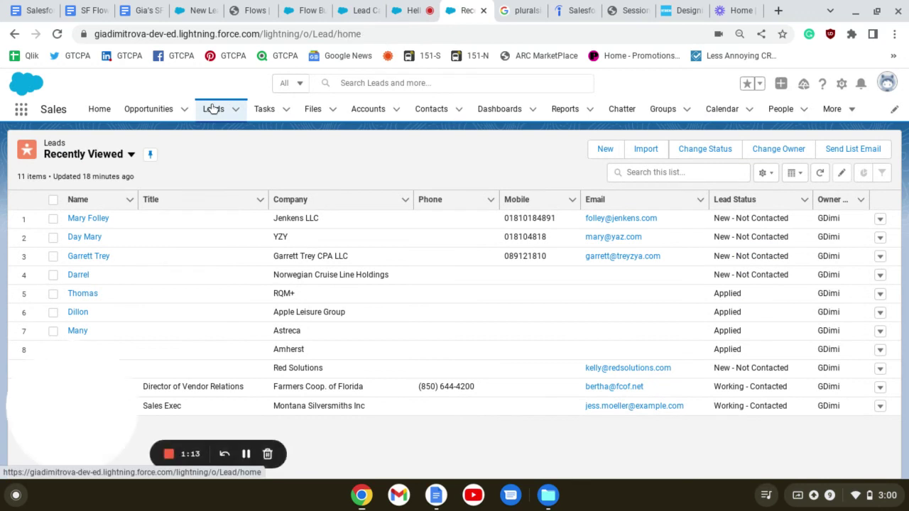